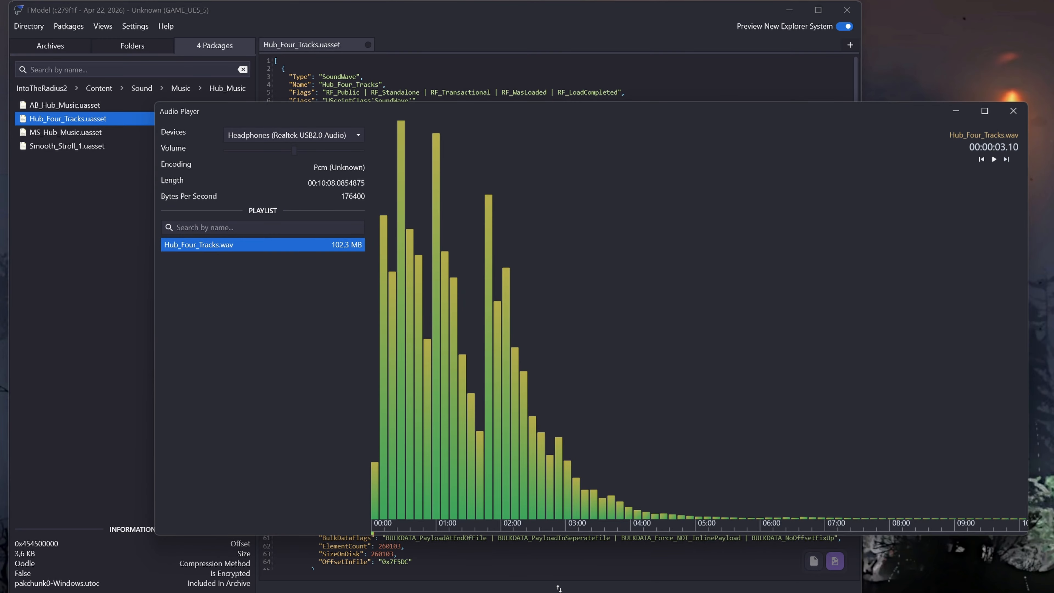
Close the audio player, save the audio of Hub_Four_Tracks.uasset, and check the exported files in the Hub_Music output folder
left_click(1014, 115)
right_click(68, 119)
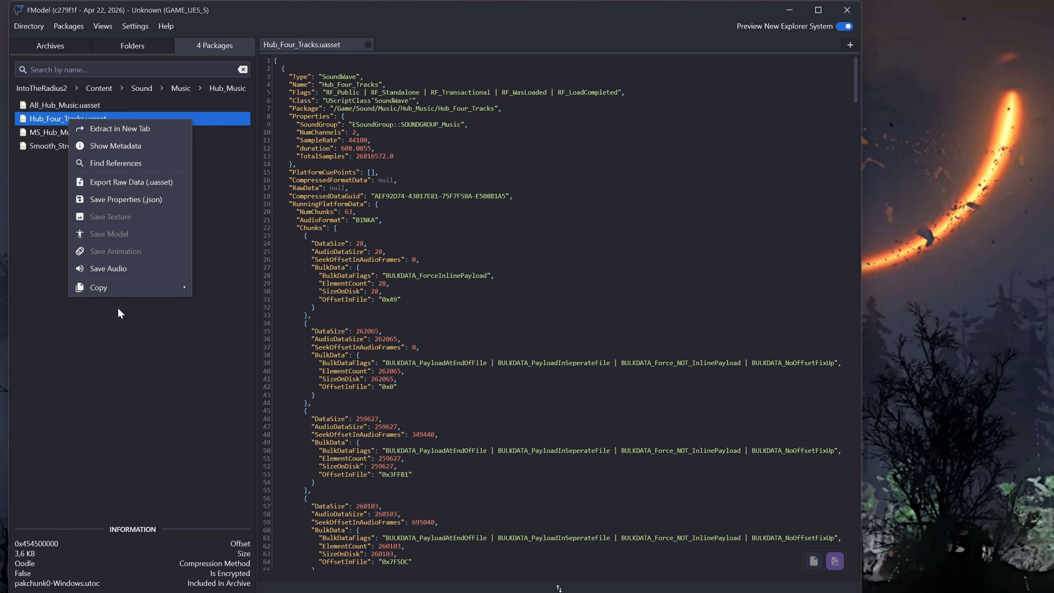
left_click(121, 269)
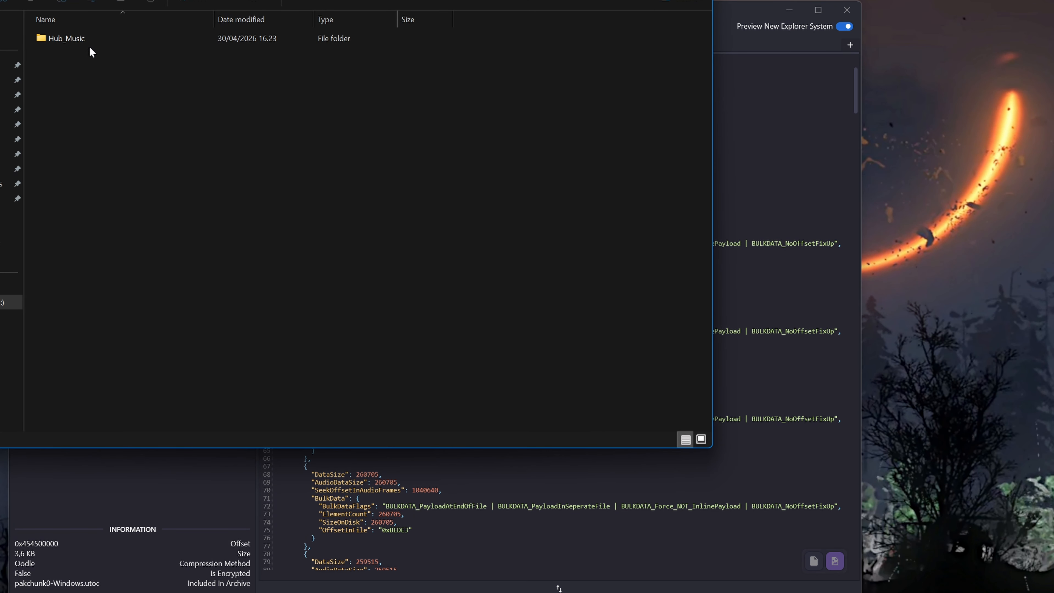
double_click(94, 41)
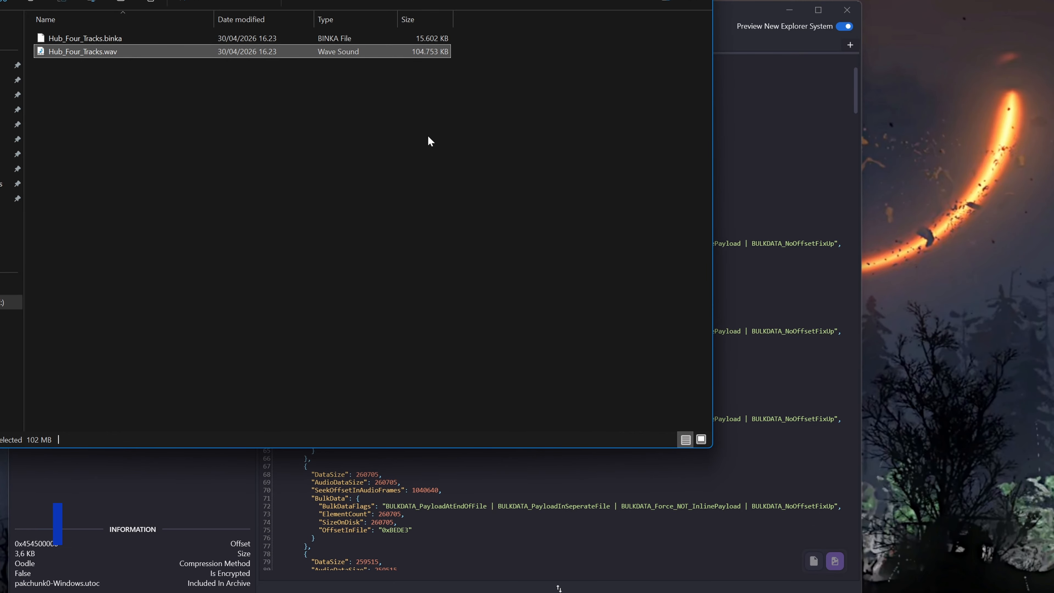
left_click(679, 132)
left_click(746, 125)
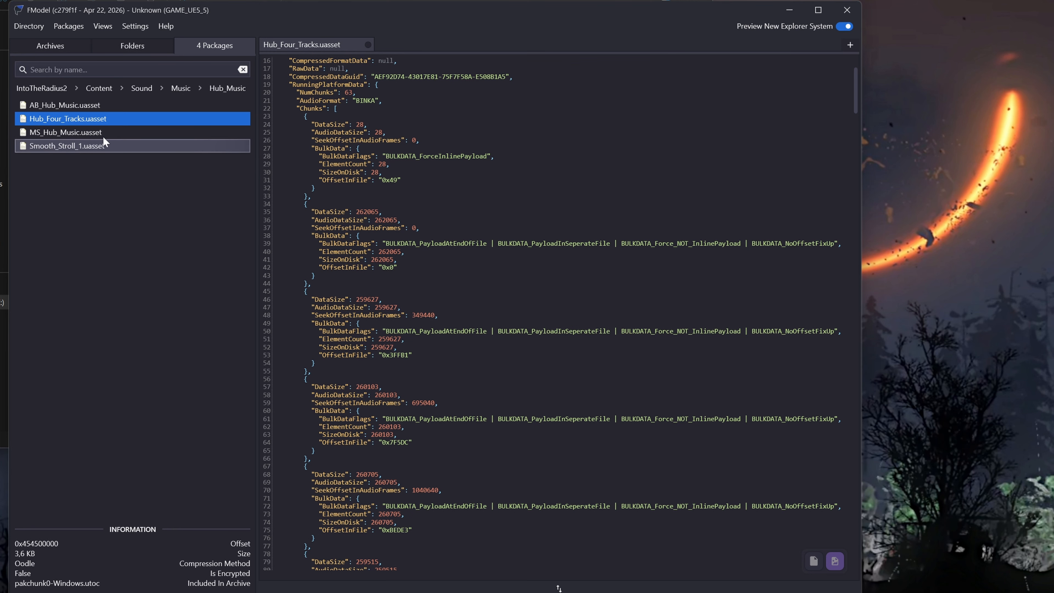
Load Hub_Four_Tracks.uasset and Smooth_Stroll_1.uasset into the audio player playlist and check the save options for the first track
double_click(52, 116)
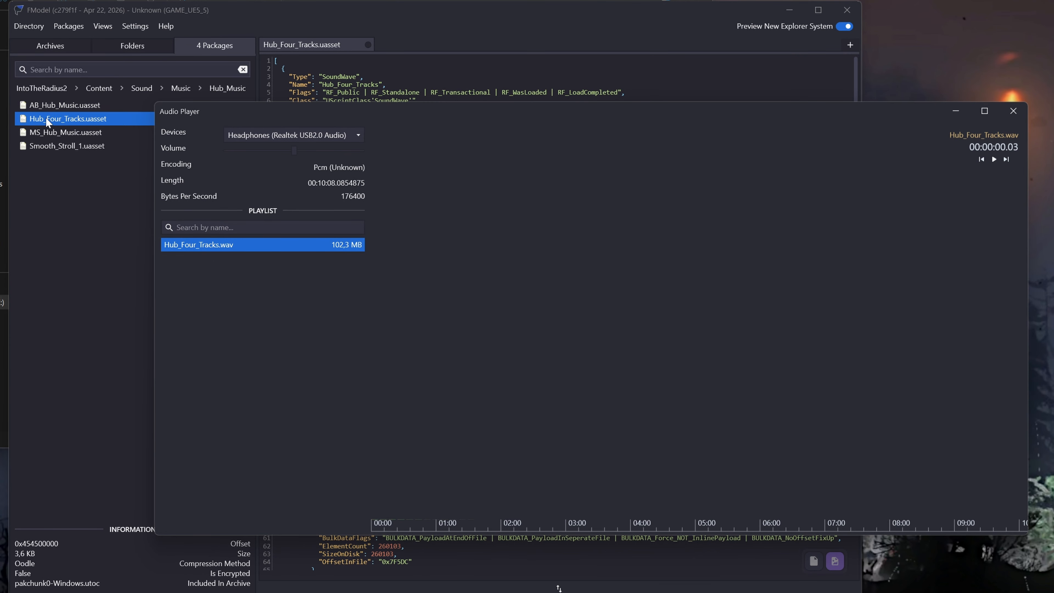
double_click(56, 143)
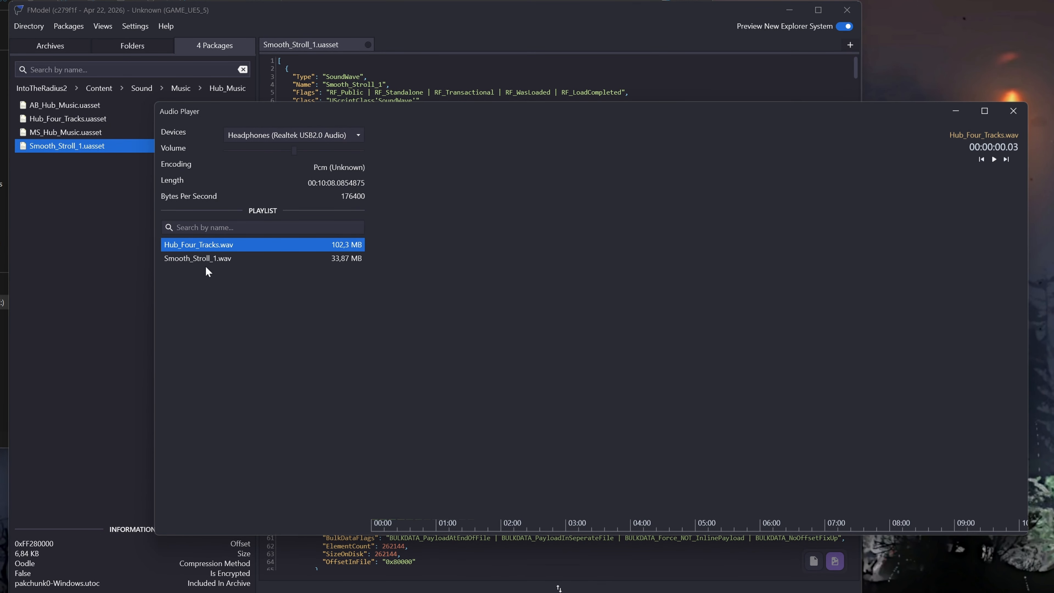
right_click(197, 249)
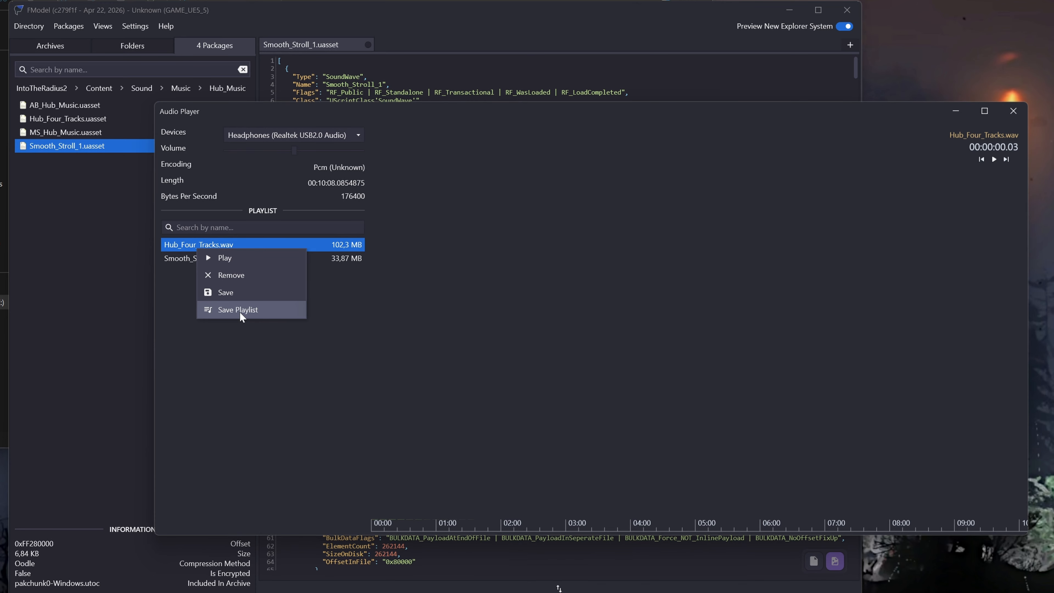
left_click(307, 328)
Save Hub_Four_Tracks.wav from the playlist into the Exports folder and close the media player after checking it
right_click(192, 244)
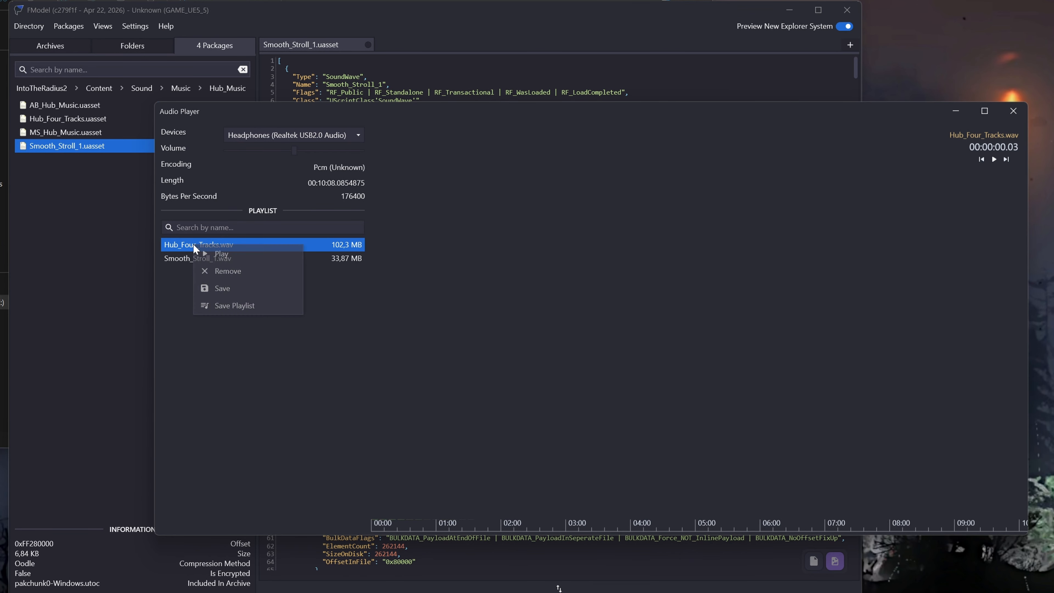
left_click(218, 286)
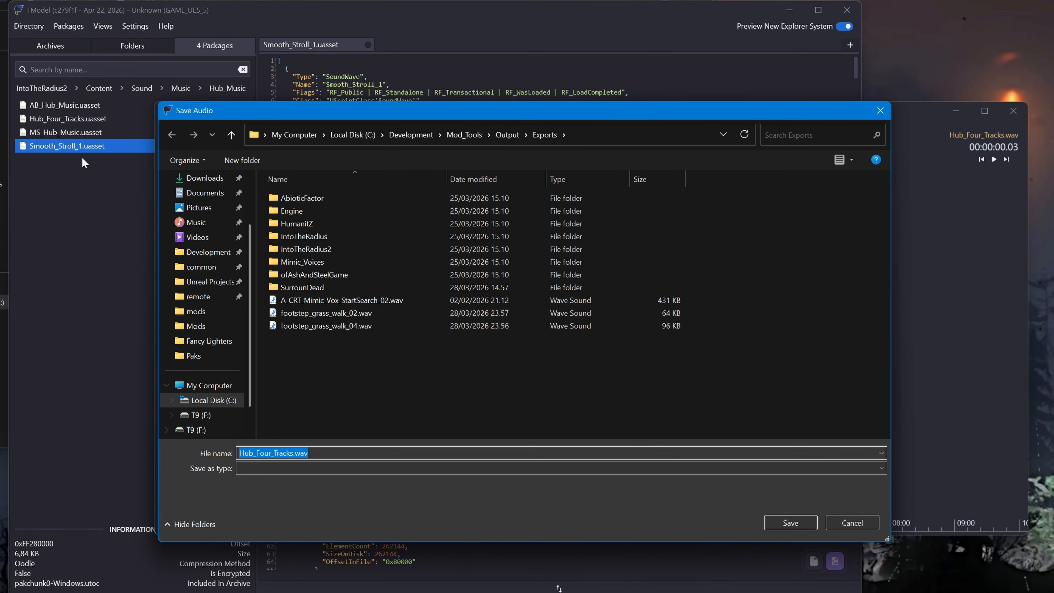
key("Escape")
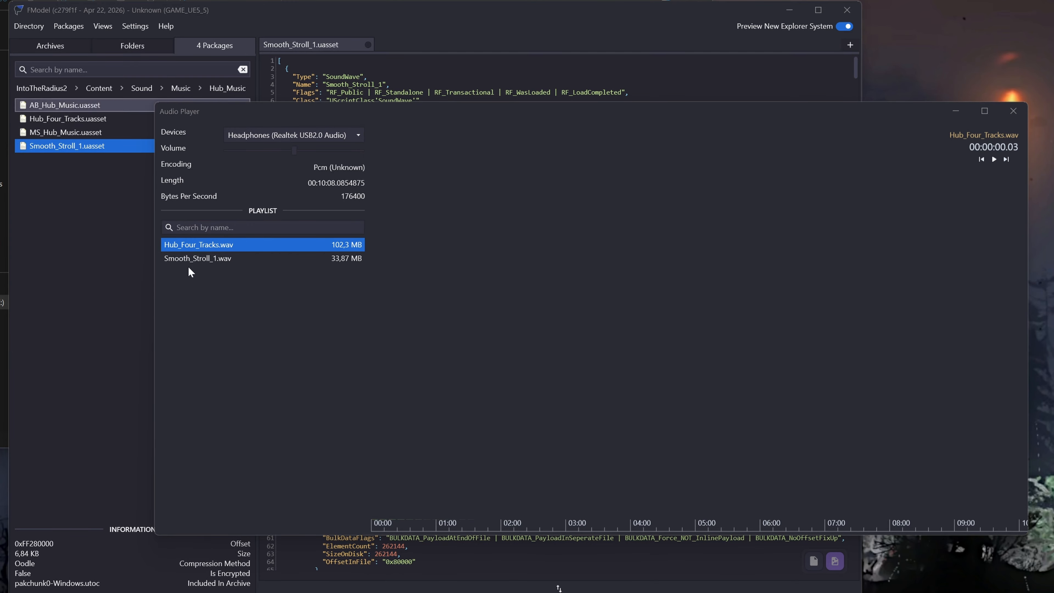
key("ctrl+s")
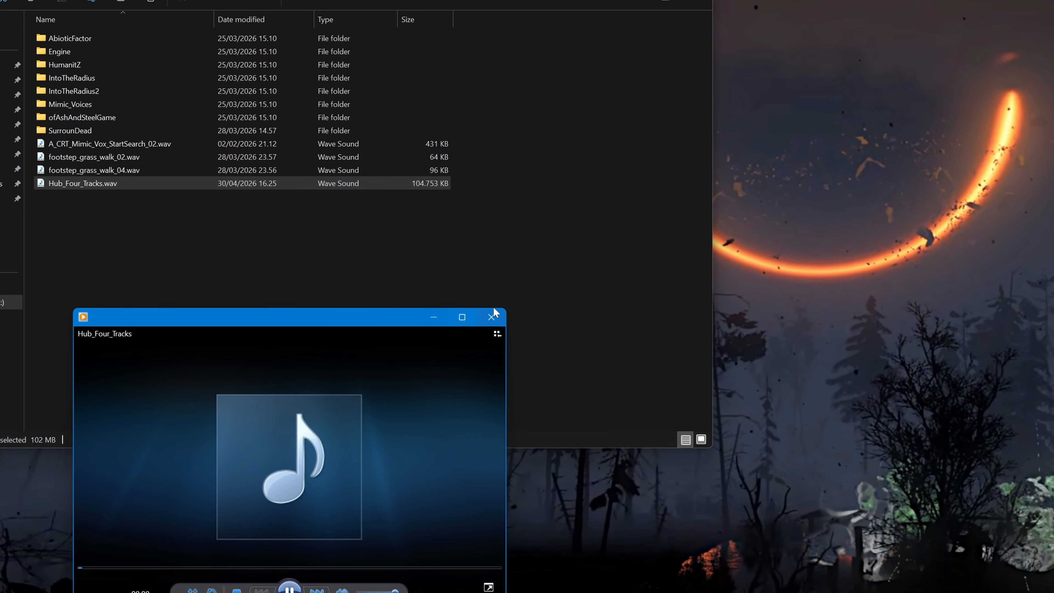
left_click(491, 317)
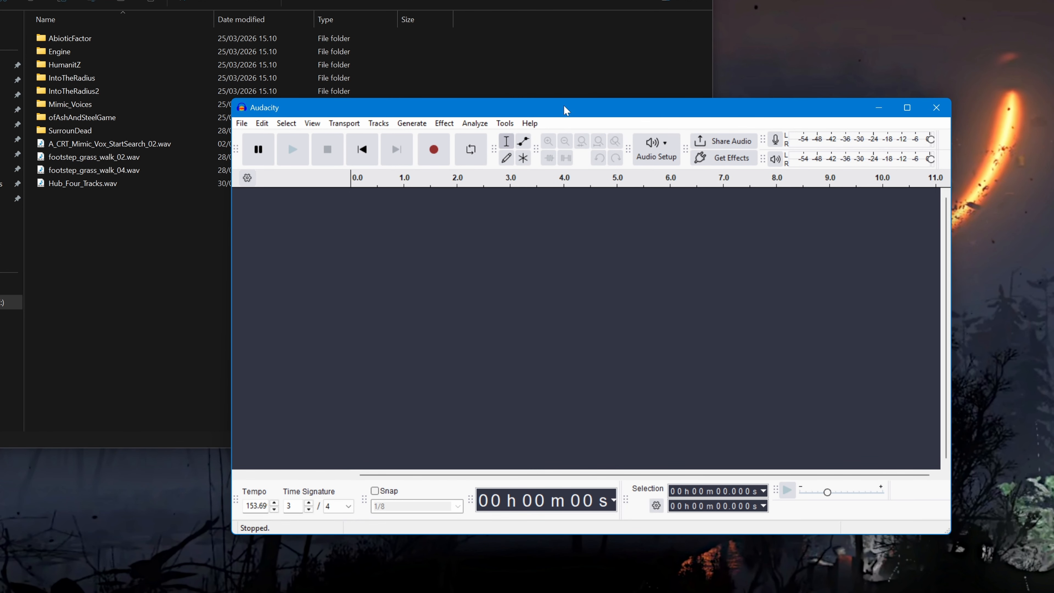
Import the exported Hub_Four_Tracks.wav into Audacity and play it from the start to check its playback level
left_click_drag(561, 110, 438, 234)
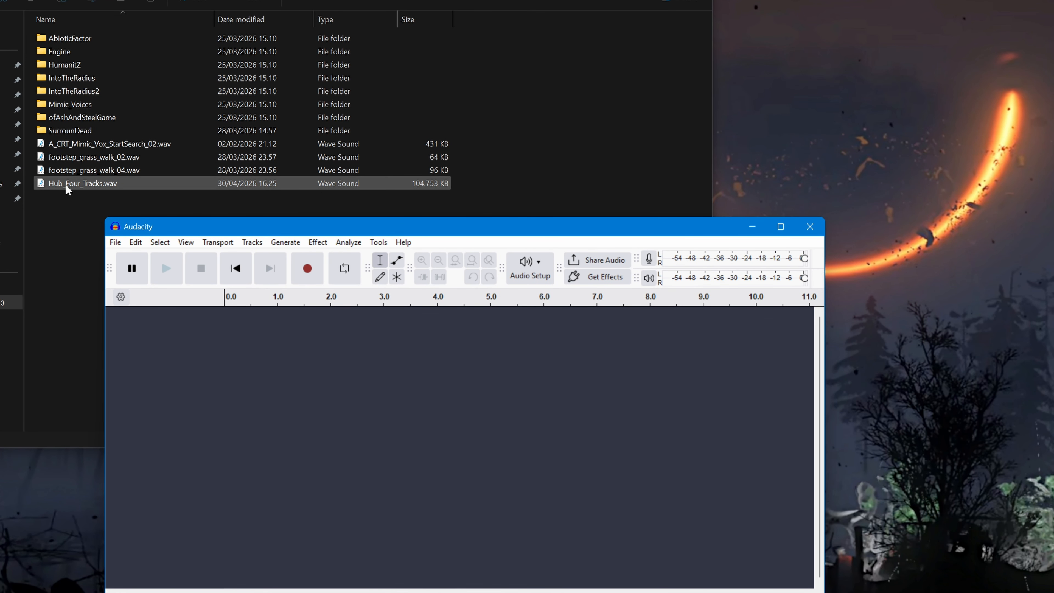
left_click_drag(68, 189, 401, 477)
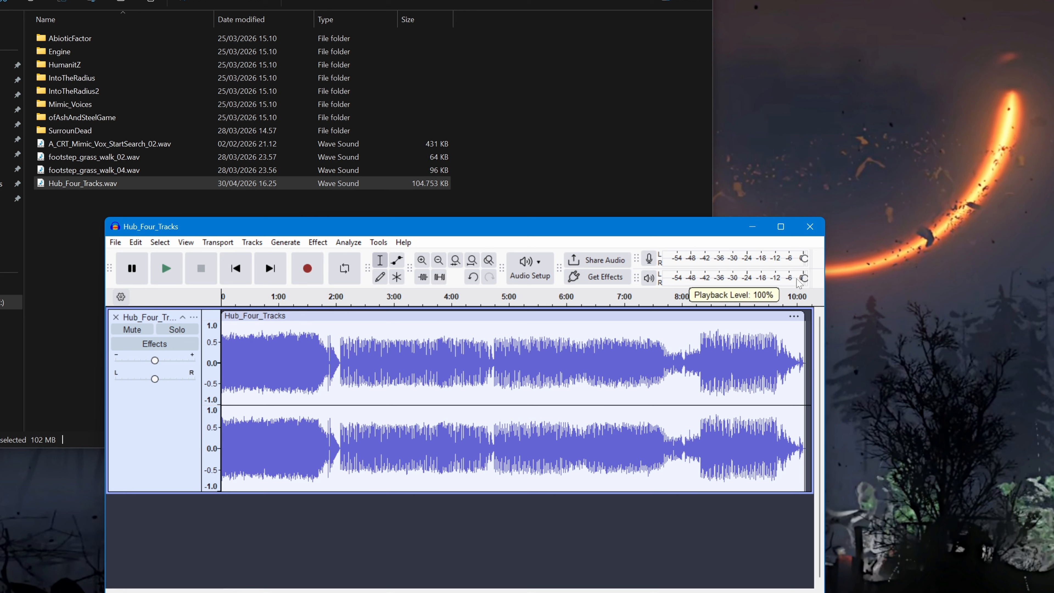
key("space")
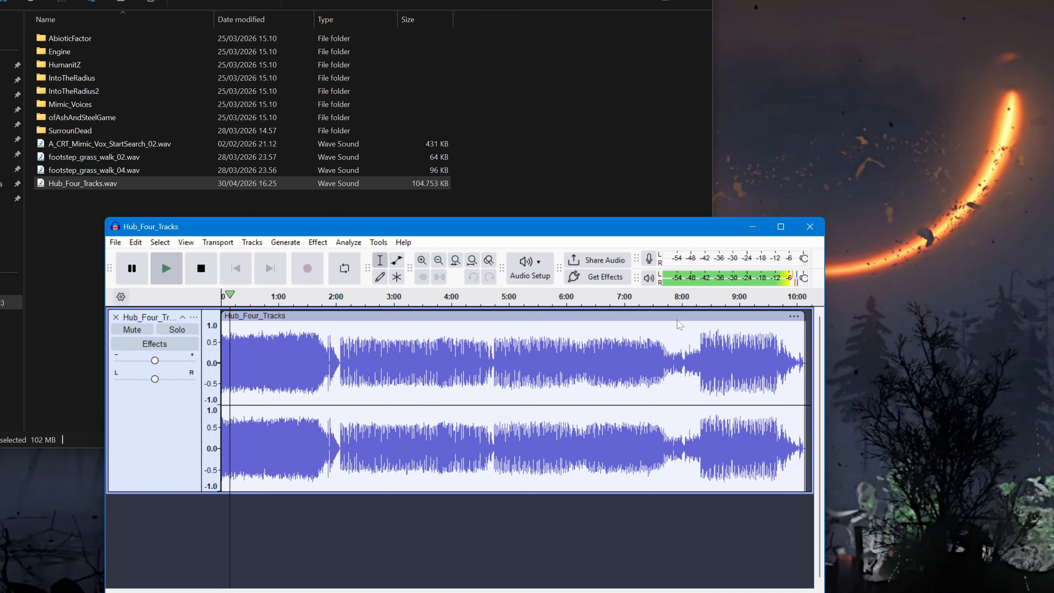
mouse_move(800, 278)
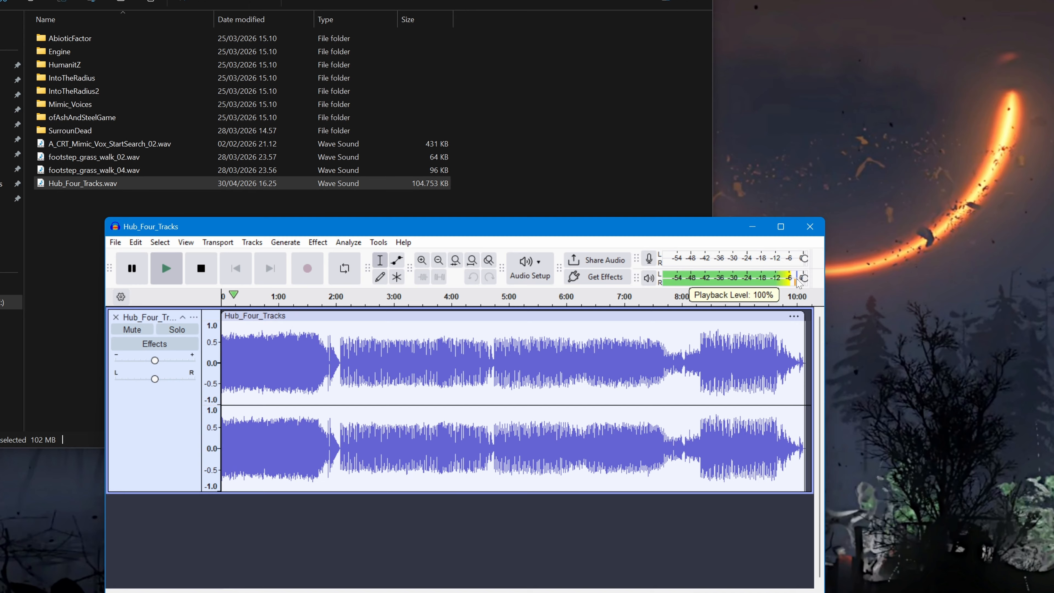
Play Hub_Four_Tracks from about 1:35, at its loudest part, to check the peak level, and stop playback
left_click(310, 350)
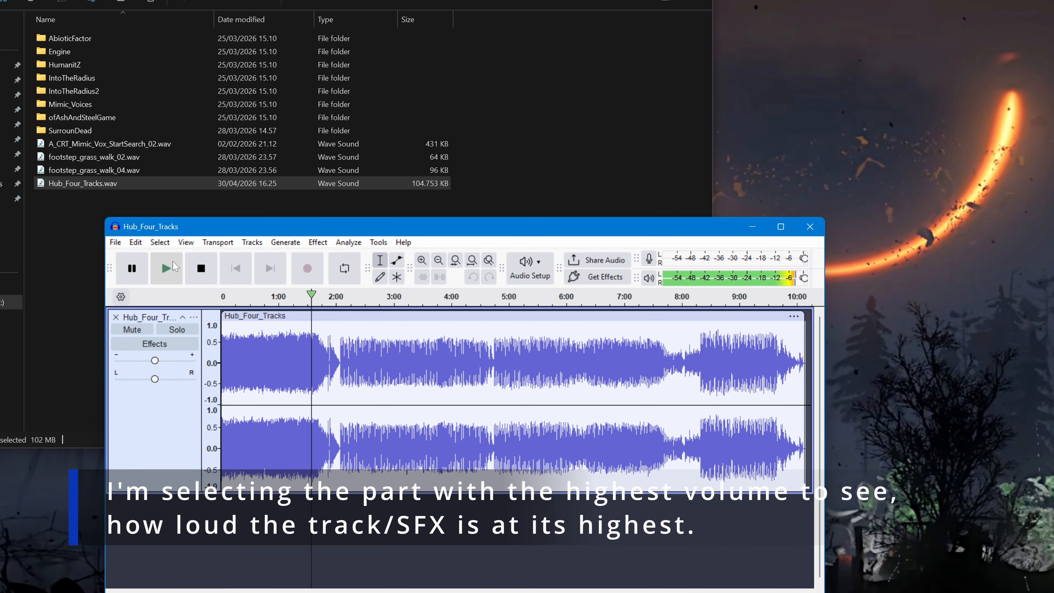
left_click(168, 268)
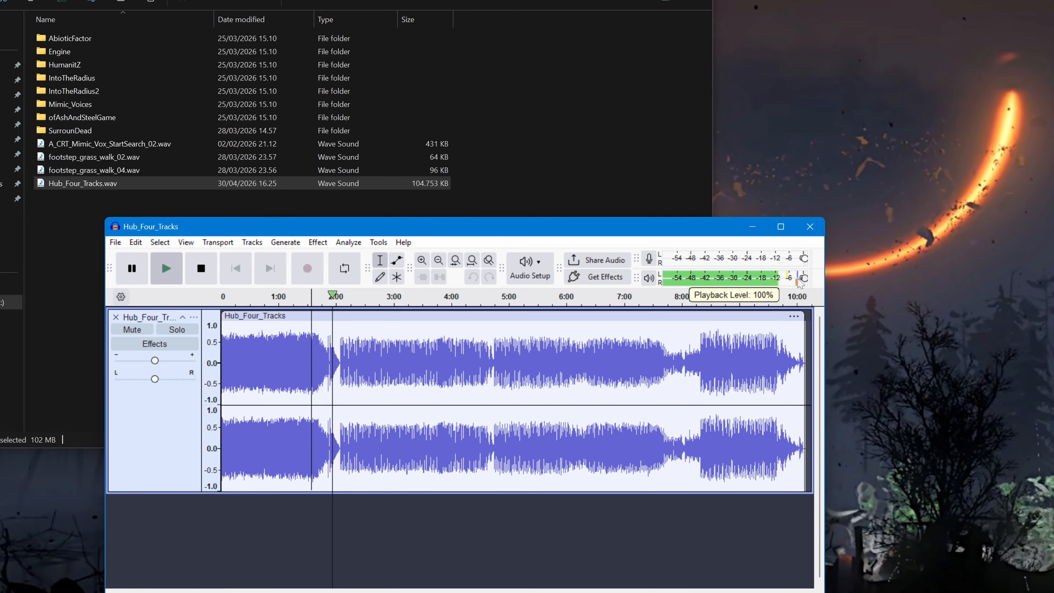
left_click(201, 268)
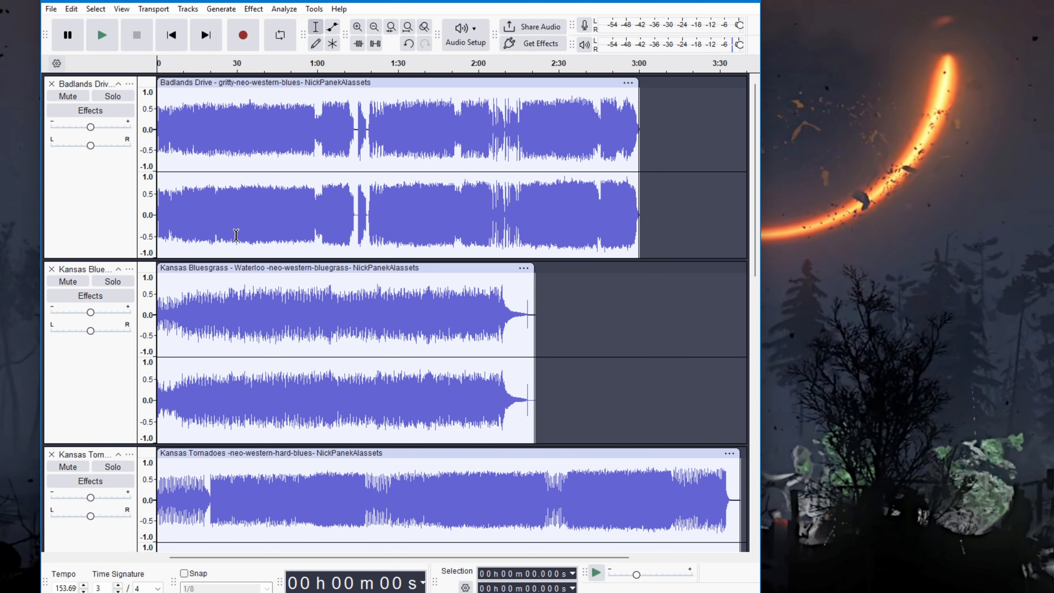
Solo the Badlands Drive track and play it from the start and from about 2:45 to check its loudness
left_click(112, 95)
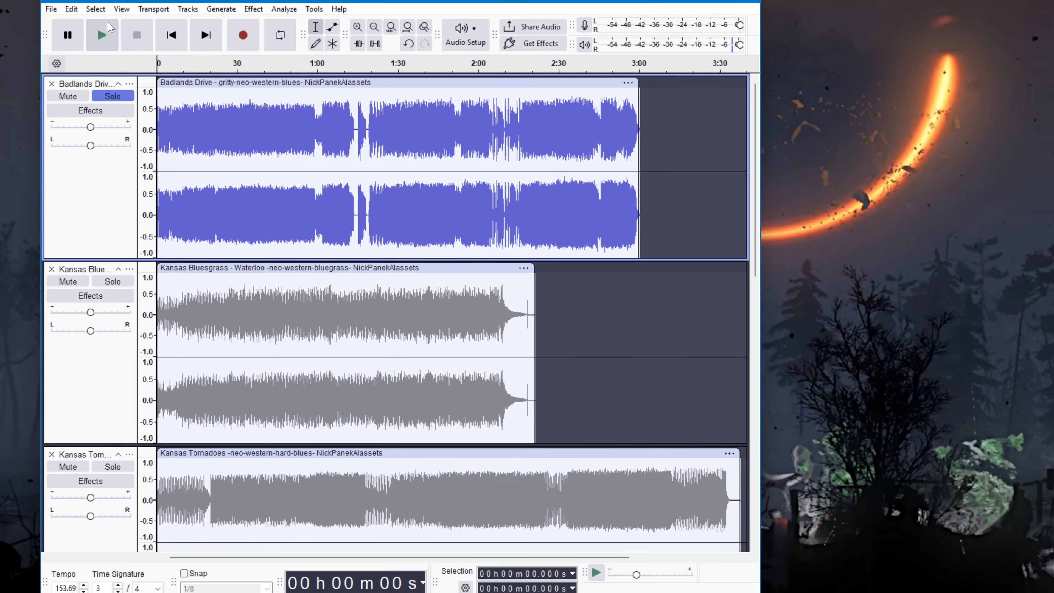
left_click(108, 39)
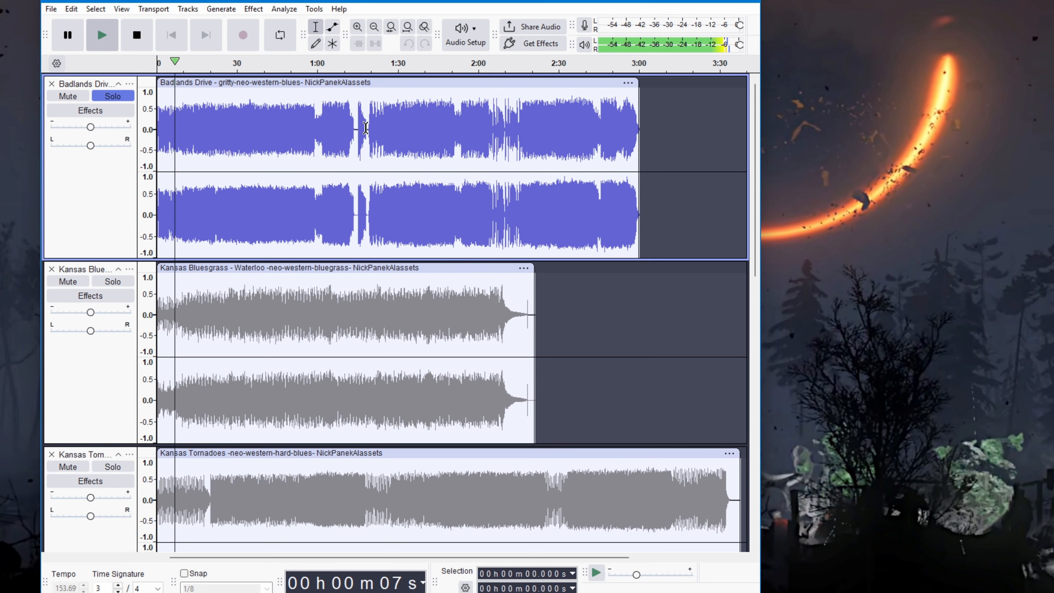
left_click(139, 37)
left_click(599, 91)
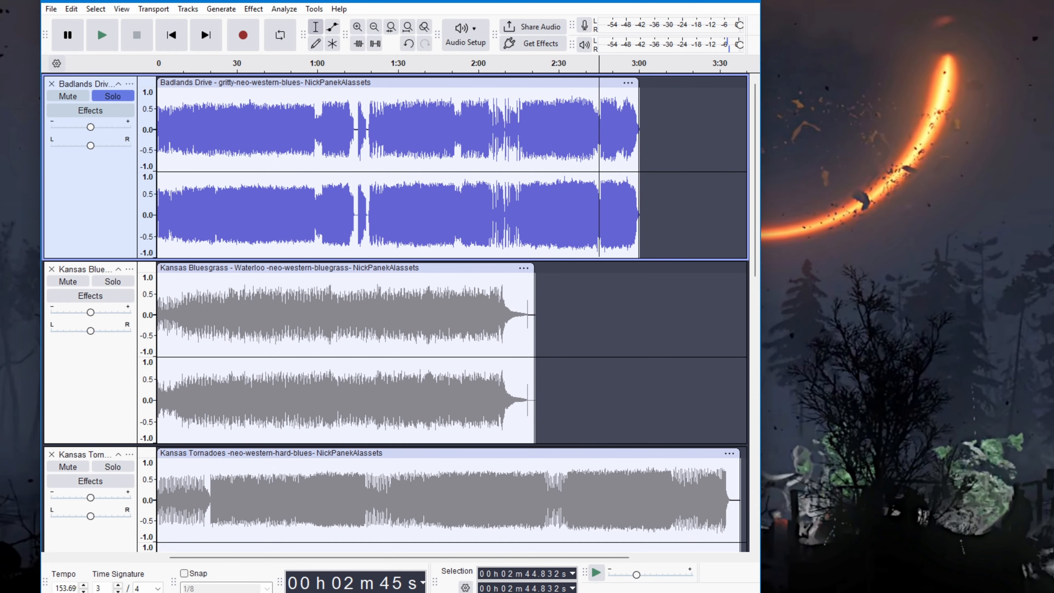
left_click(104, 35)
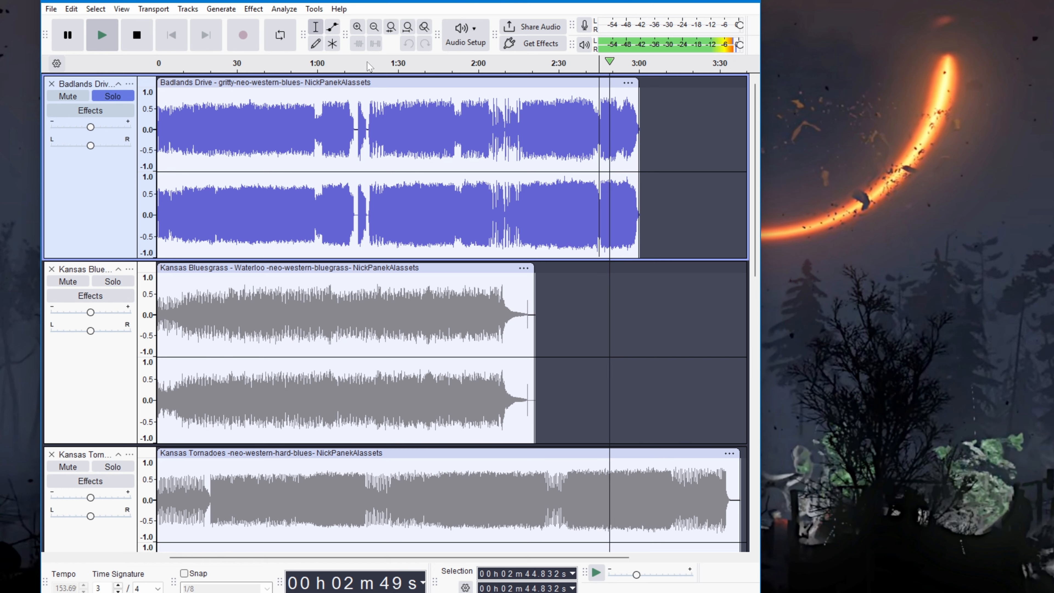
left_click(146, 38)
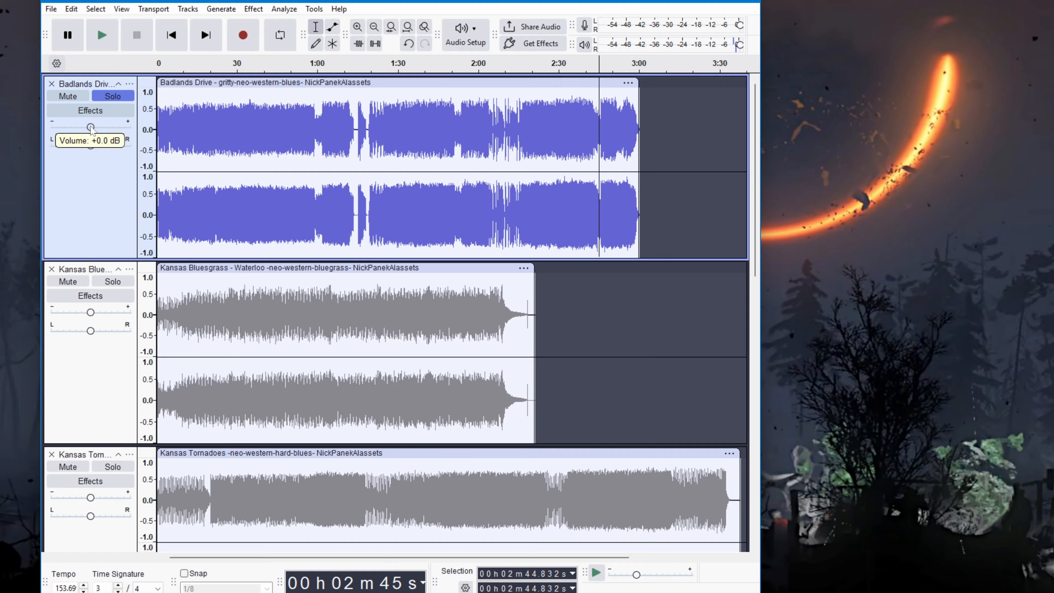
Lower the Badlands Drive track's volume slightly and turn off its solo
left_click_drag(90, 128, 89, 128)
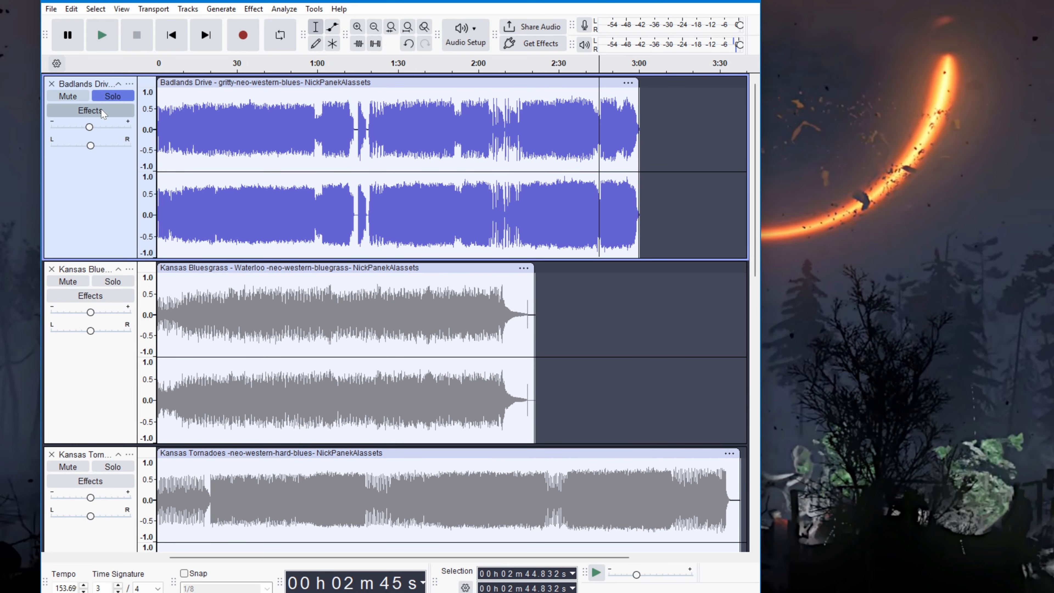
left_click(114, 98)
scroll(338, 189, "down", 3)
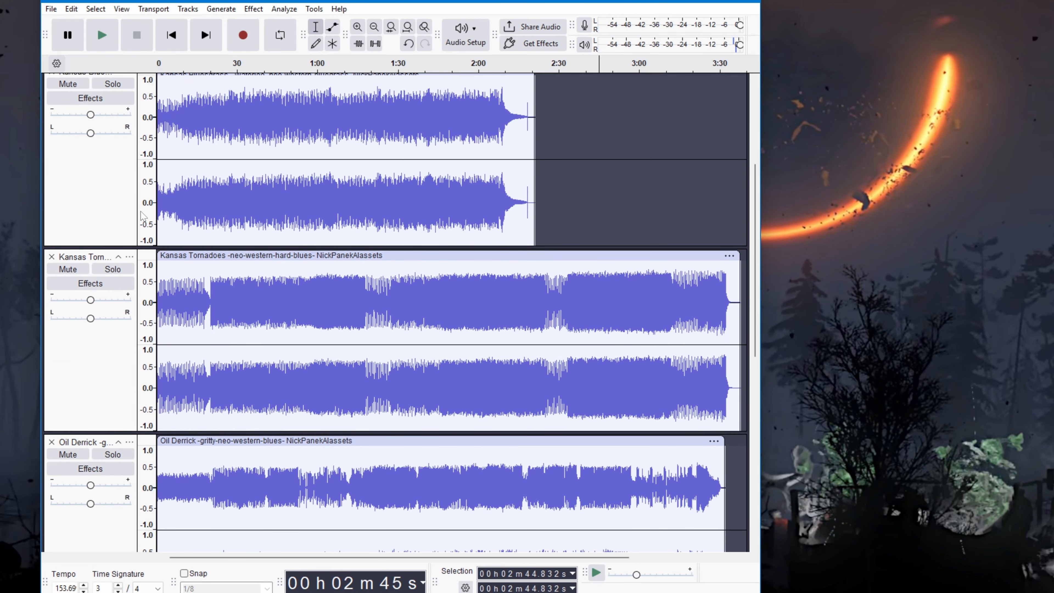
scroll(265, 155, "up", 3)
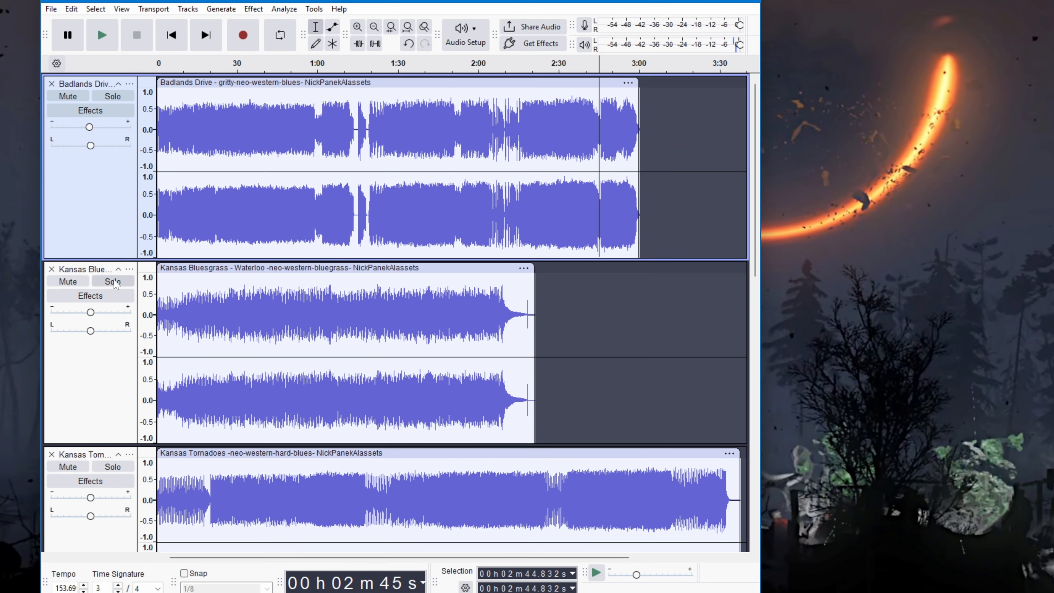
Solo the Kansas Bluesgrass track and play it from about 1:04, at a loud peak, to check its level
left_click(118, 282)
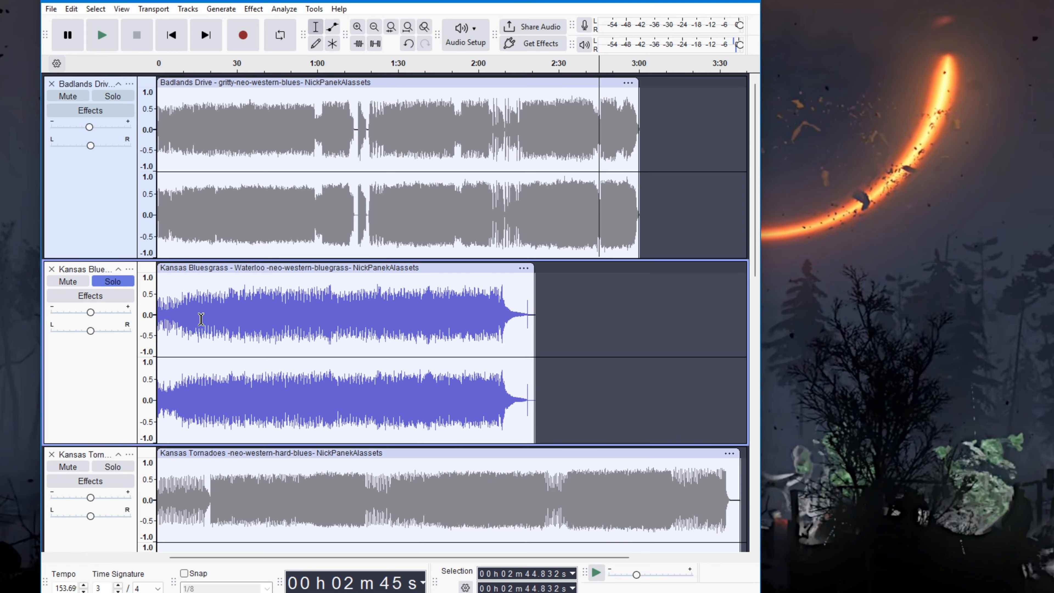
left_click(327, 290)
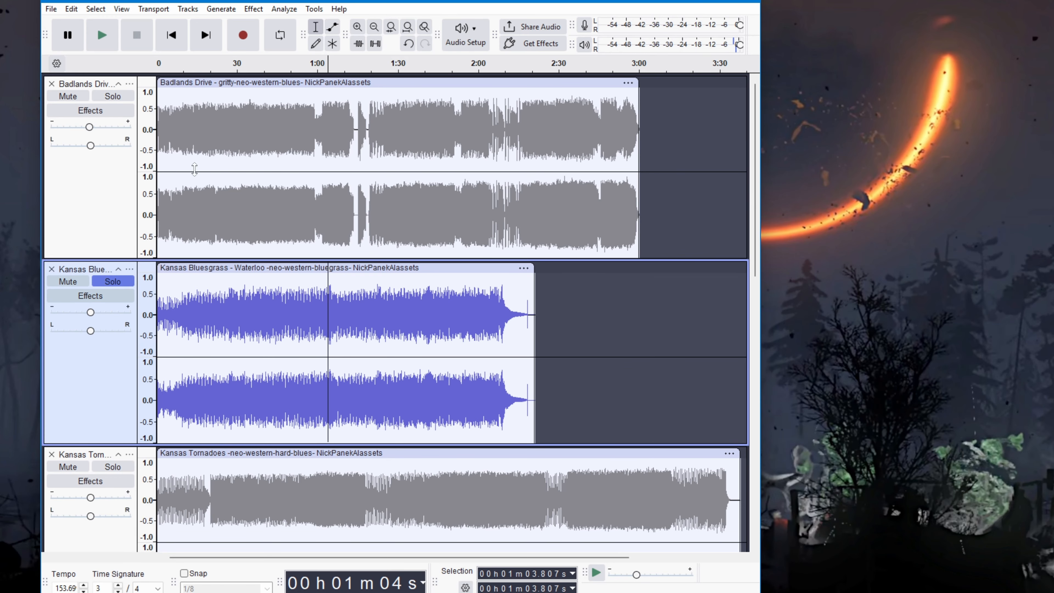
key("space")
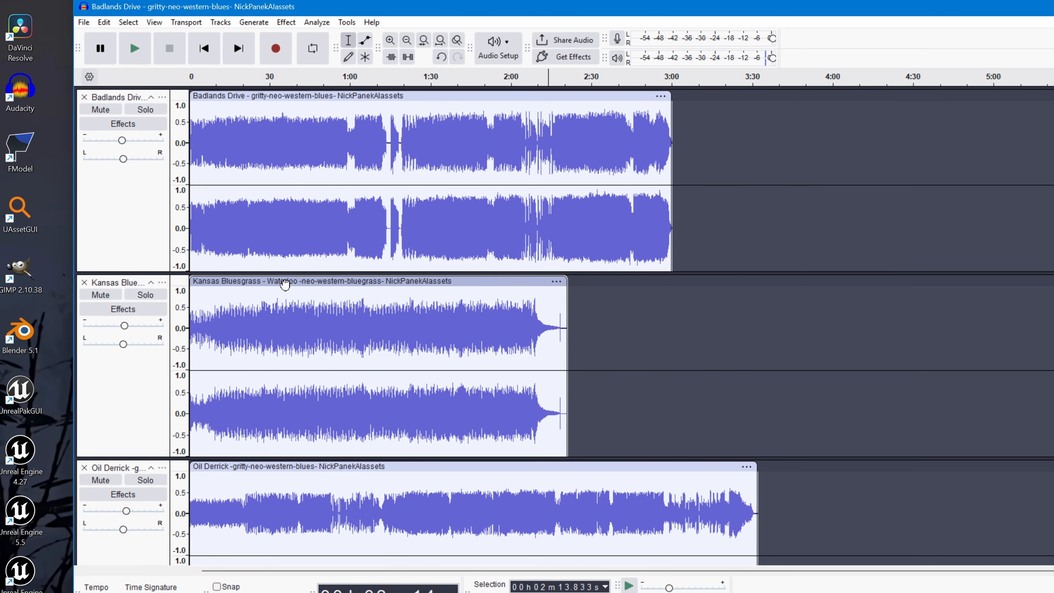
Move the Kansas Bluesgrass clip along the timeline so it starts where the Badlands Drive clip ends, at about 3:00
left_click_drag(180, 260, 679, 259)
left_click_drag(786, 281, 768, 281)
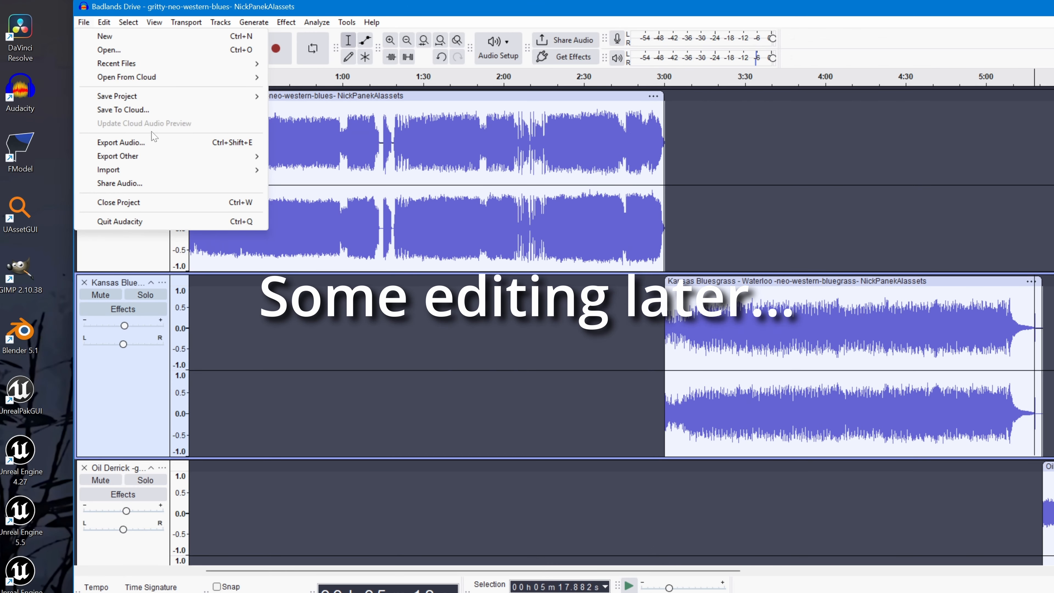
Export the entire project to the computer as Hub_Four_Tracks.wav in the Exports folder, replacing the existing WAV file
left_click(141, 143)
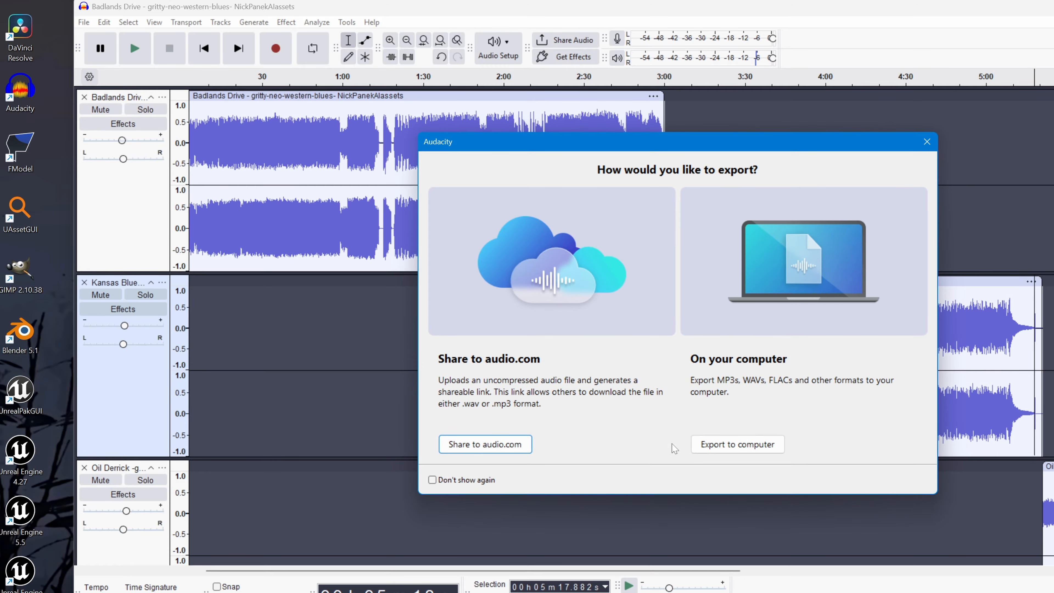
left_click(742, 444)
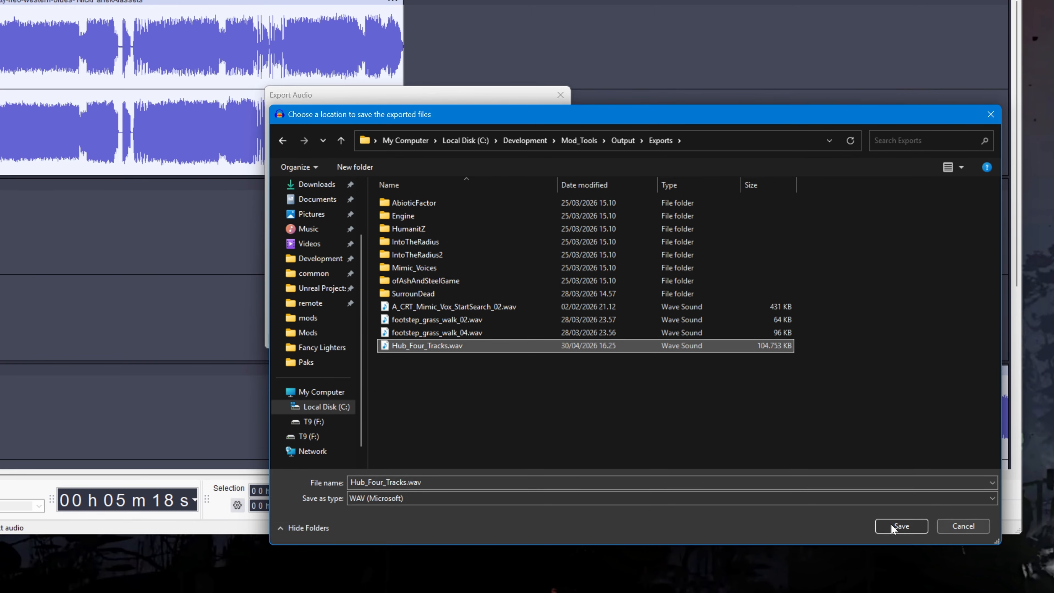
left_click(899, 525)
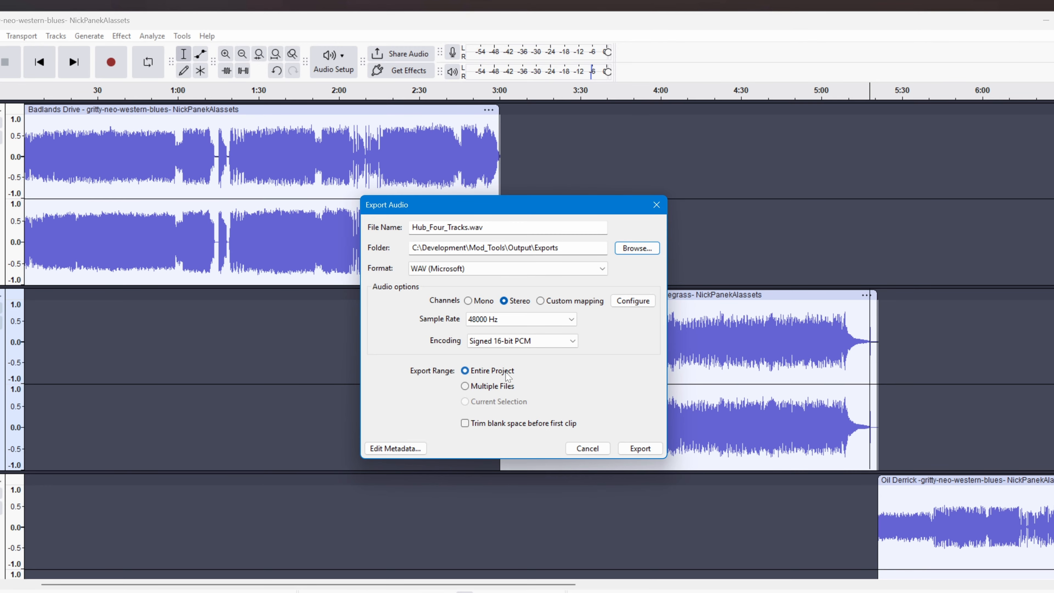
left_click(640, 448)
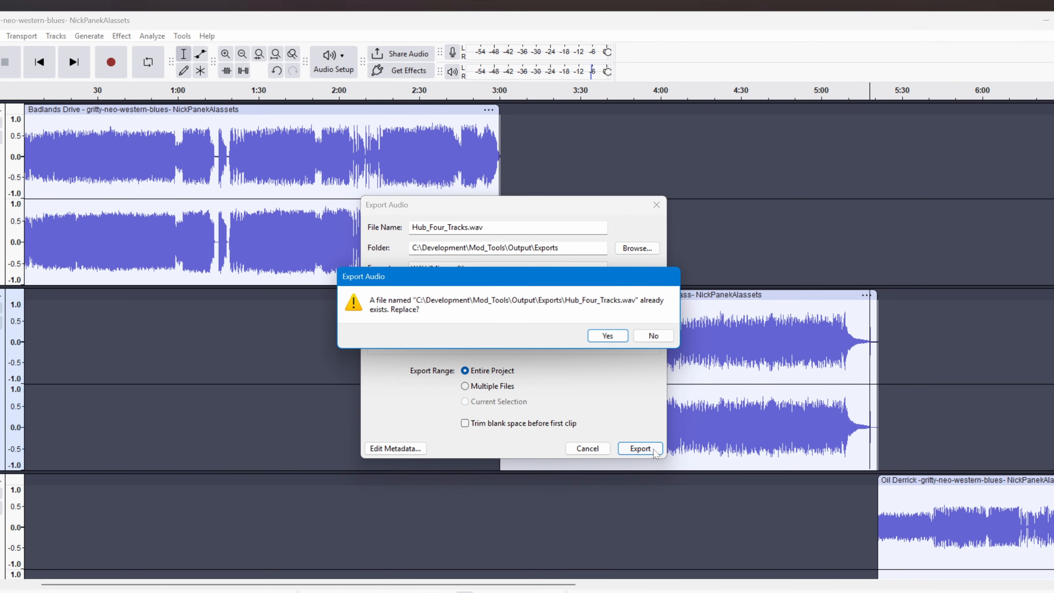
left_click(610, 337)
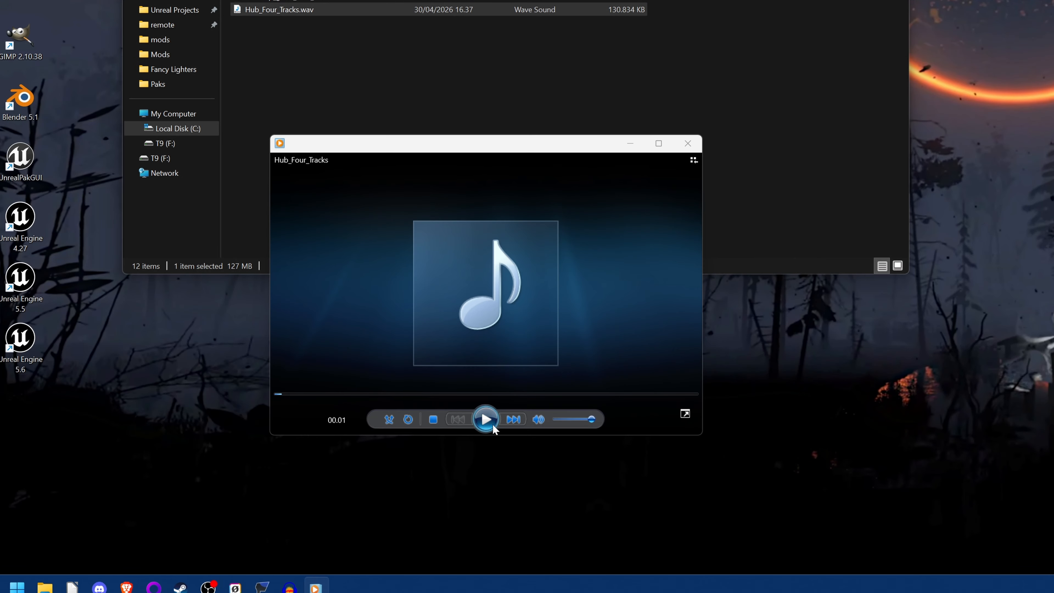
Play the exported Hub_Four_Tracks.wav at several points along its length to check all tracks, and close the media player
left_click(493, 427)
left_click(338, 394)
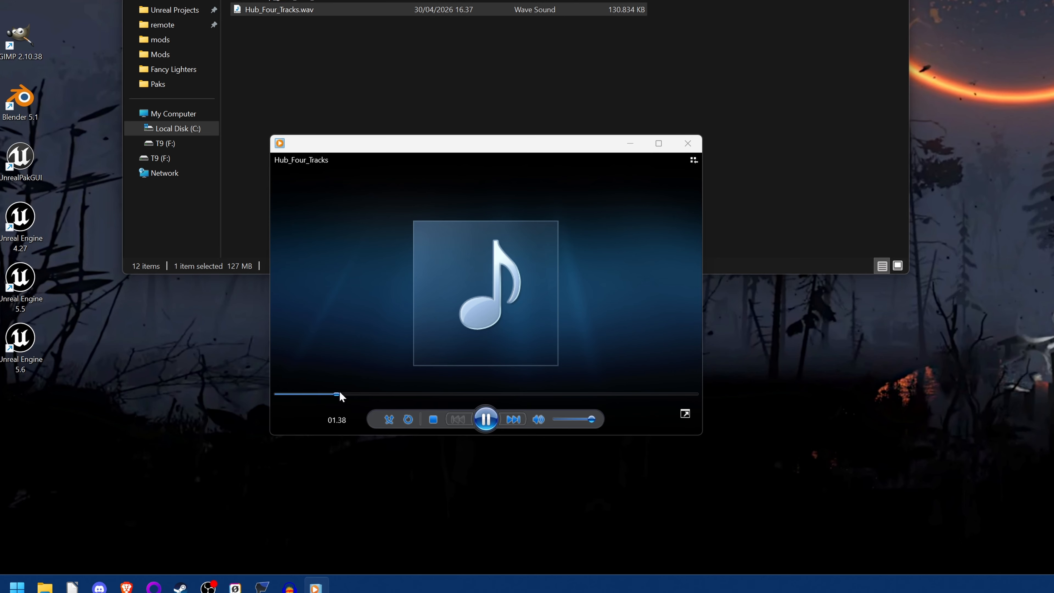
left_click(386, 394)
left_click(419, 394)
left_click(490, 394)
left_click(540, 395)
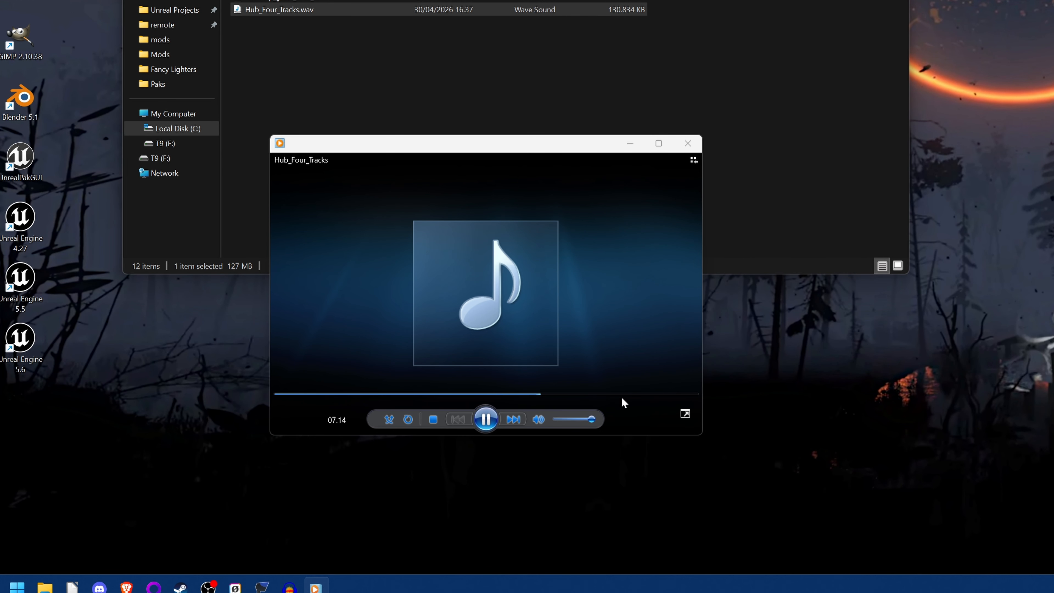
left_click(590, 395)
left_click(645, 394)
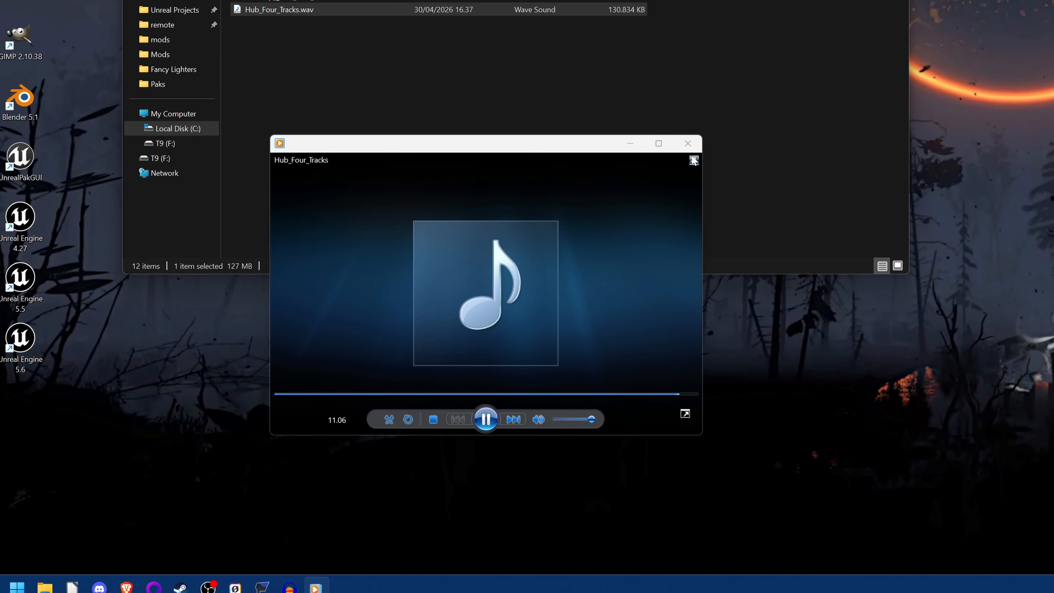
left_click(688, 143)
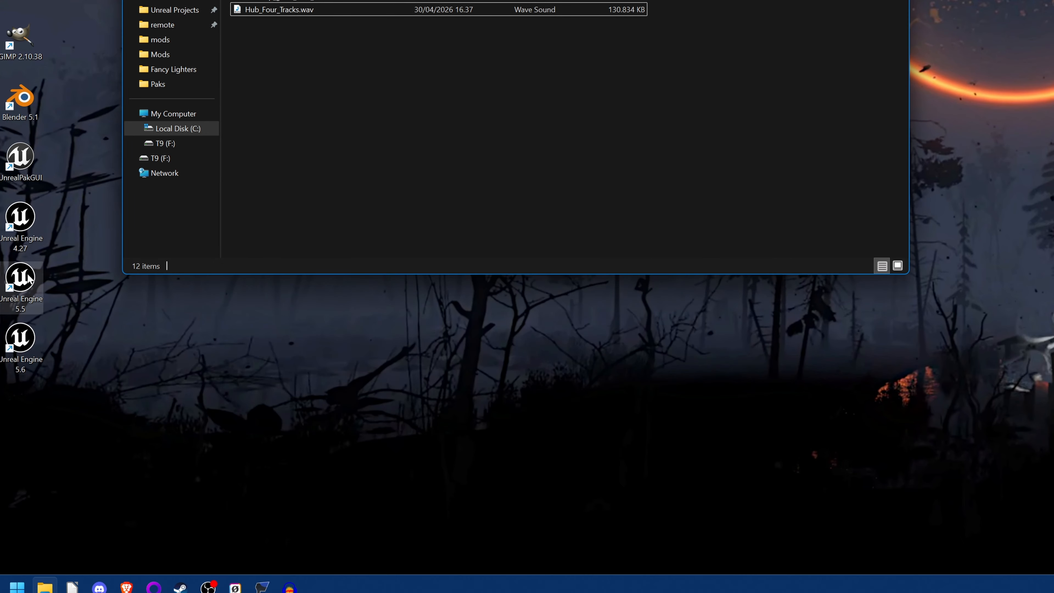